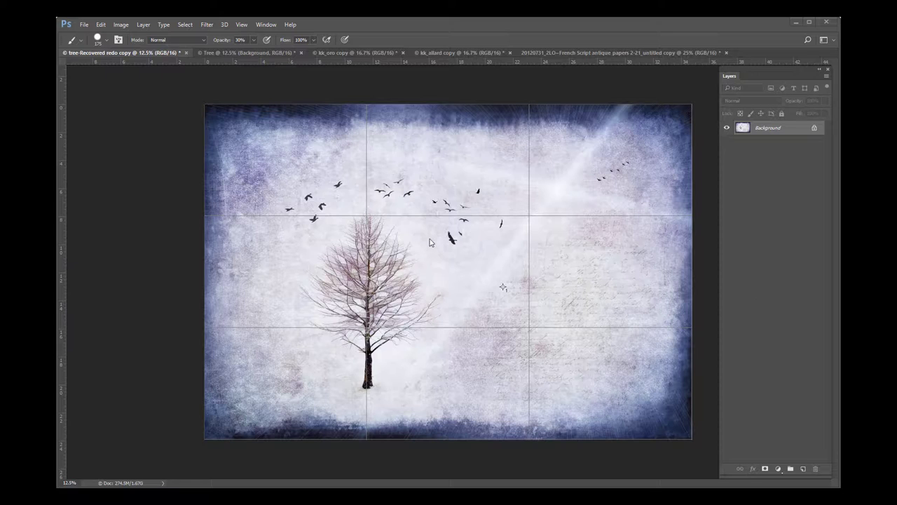
# - Close the tree-Recovered redo copy without saving so the Tree document is active
pyautogui.click(187, 53)
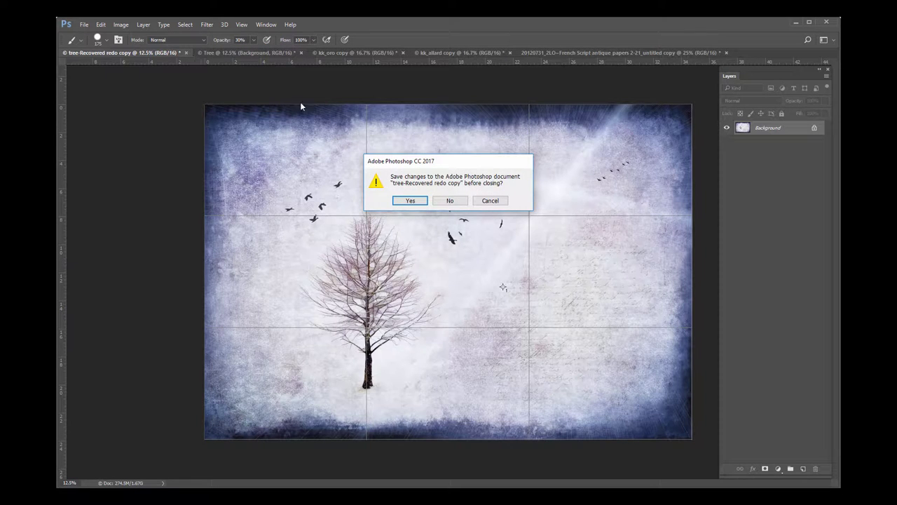
pyautogui.click(452, 202)
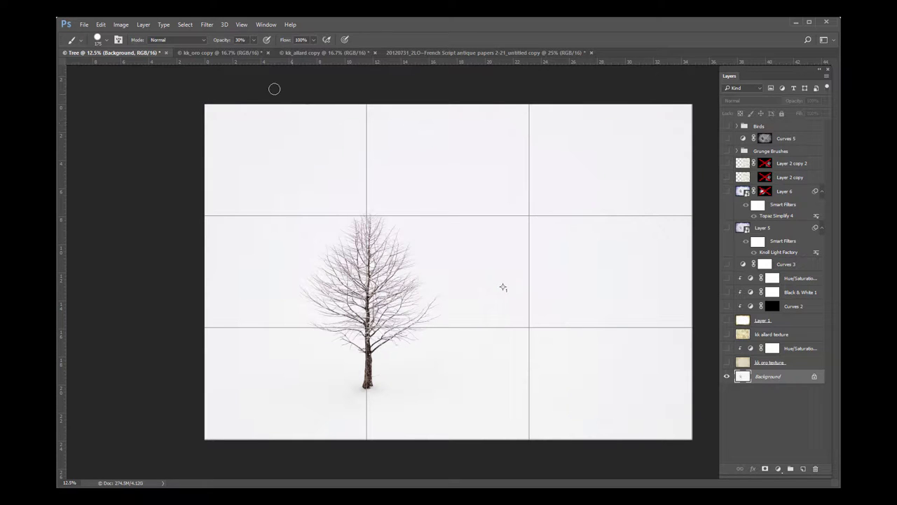
pyautogui.click(223, 52)
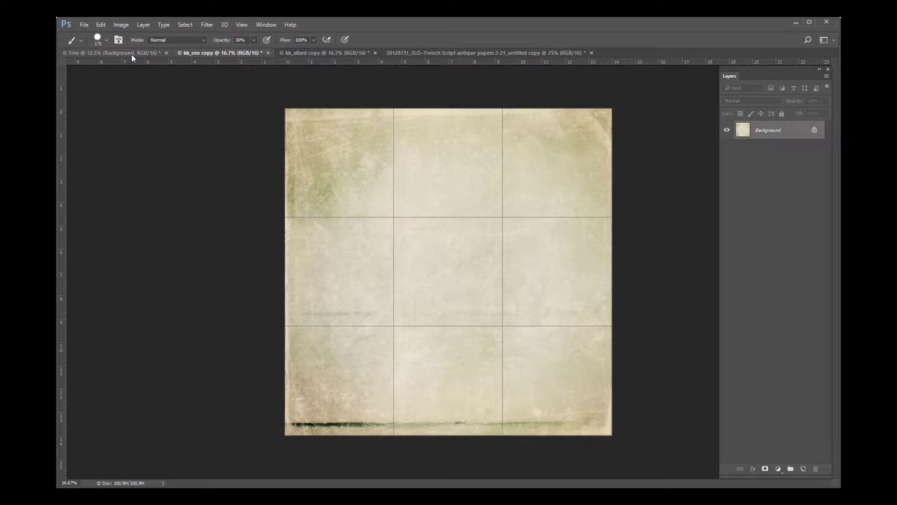
pyautogui.click(131, 54)
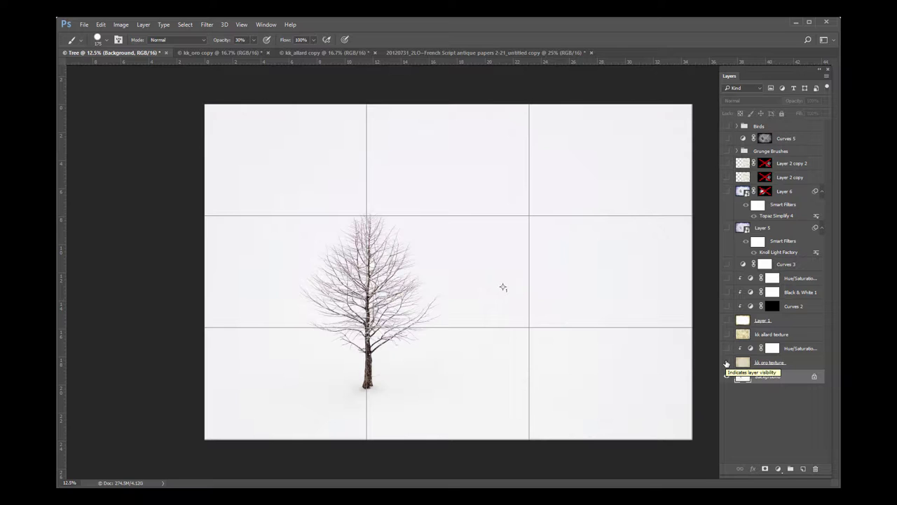
# - Show the kk oro texture layer and set it to Linear Burn, after trying Darken and Soft Light
pyautogui.click(726, 362)
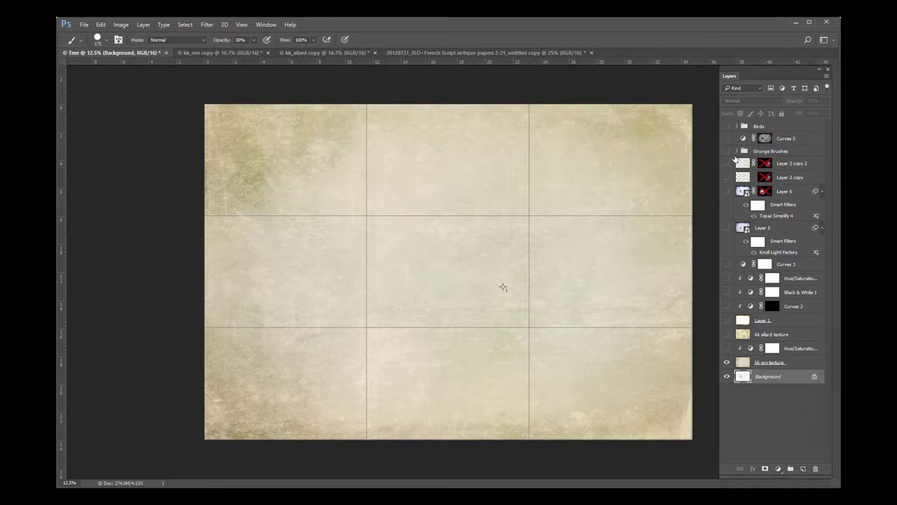
pyautogui.hotkey('alt', ']')
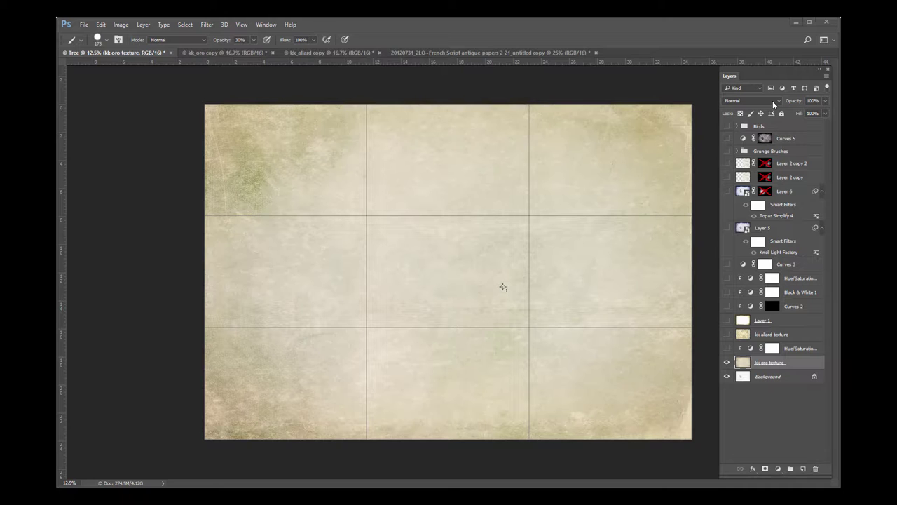
pyautogui.click(779, 100)
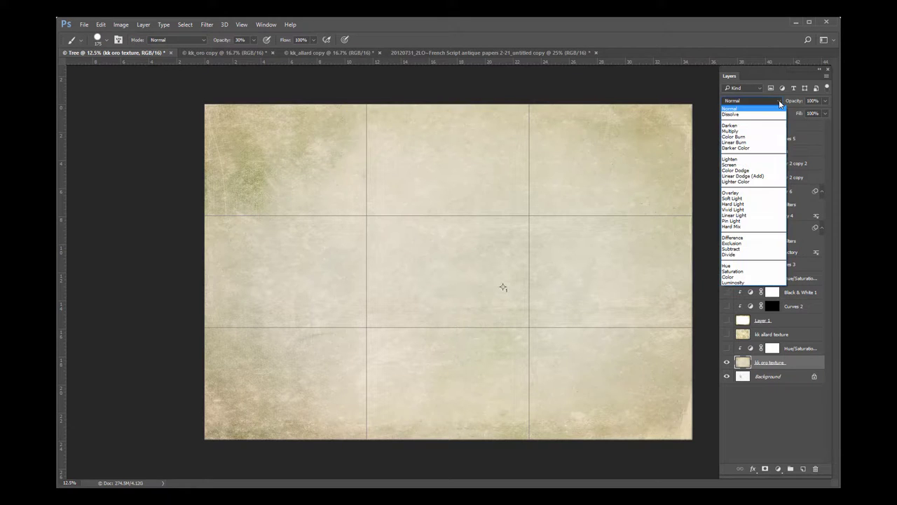
pyautogui.click(756, 126)
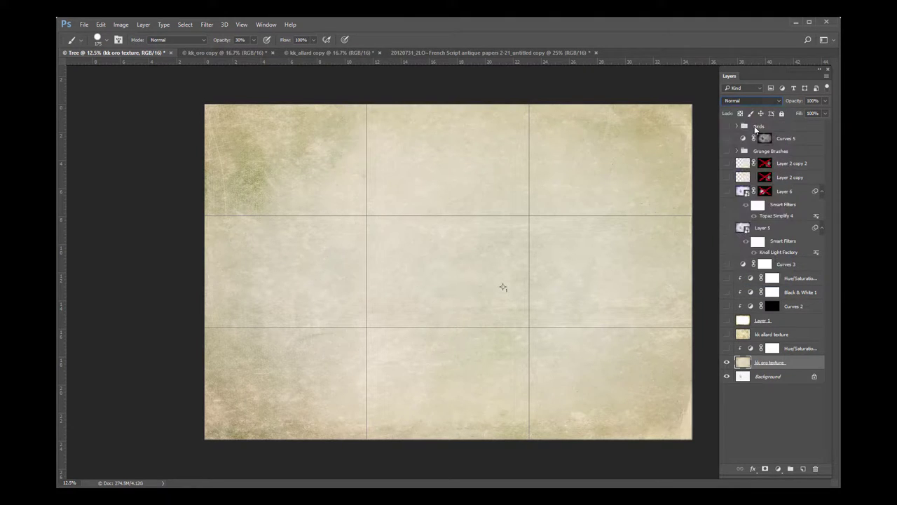
pyautogui.click(765, 99)
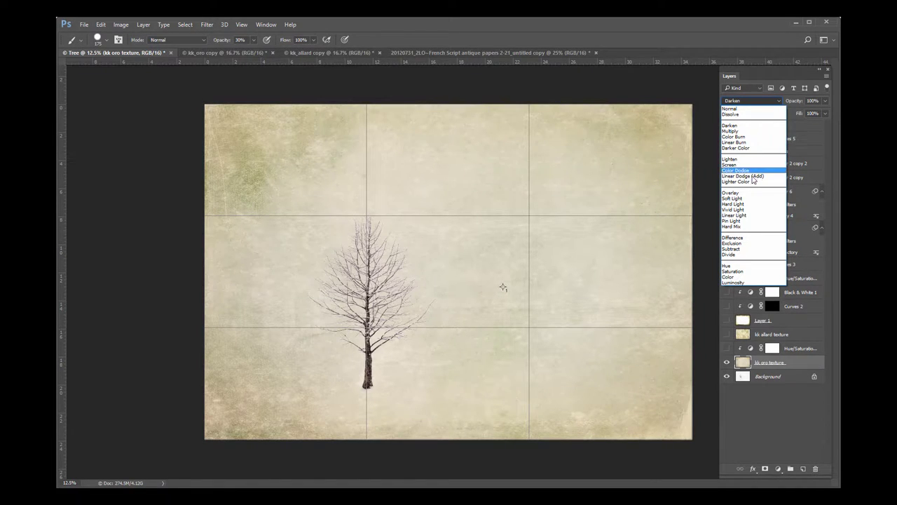
pyautogui.click(733, 198)
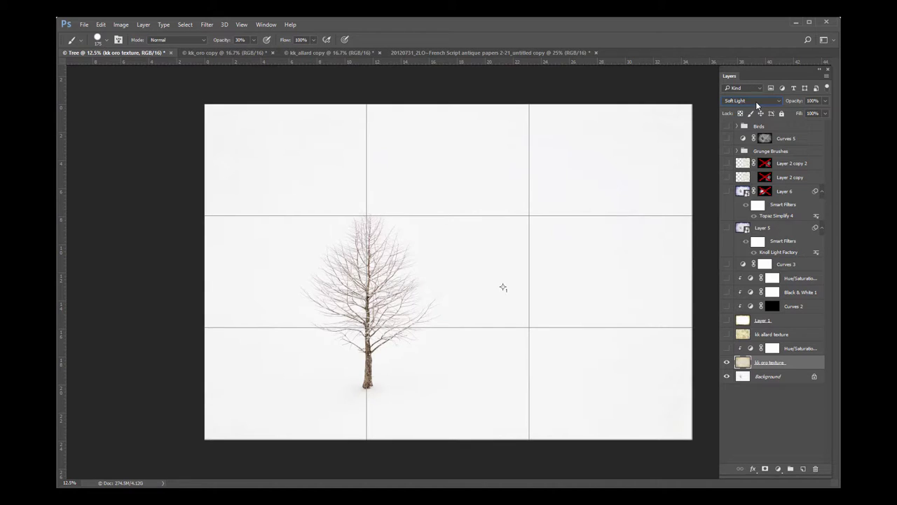
pyautogui.click(757, 105)
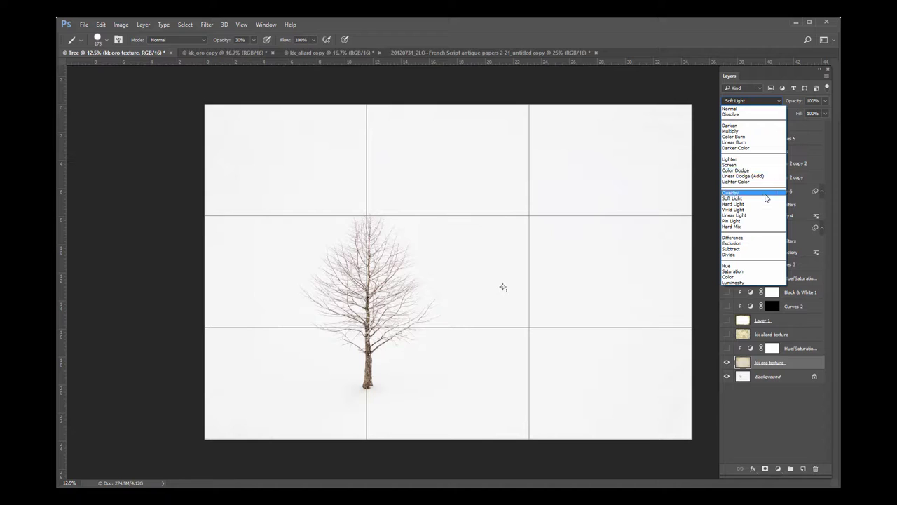
pyautogui.click(745, 143)
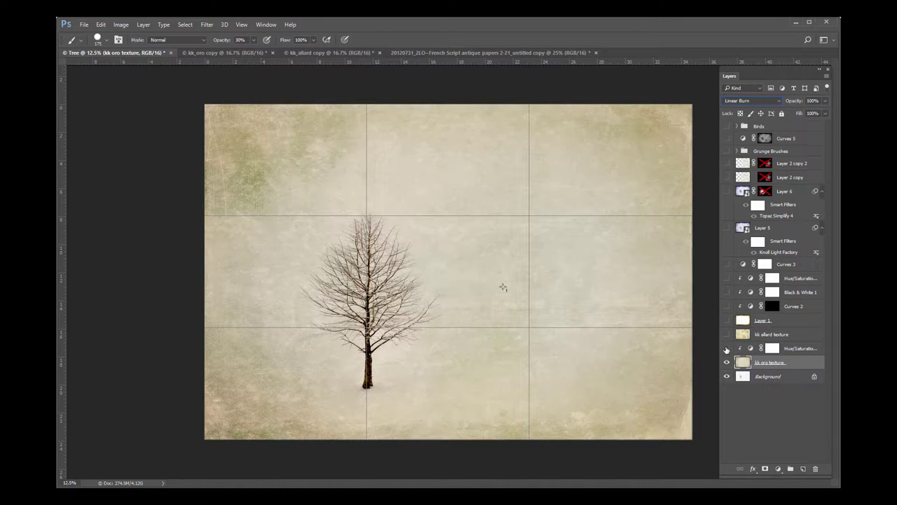
# - Show the Hue/Saturation 1 adjustment for a blue tint, then select the kk allard texture layer
pyautogui.click(726, 348)
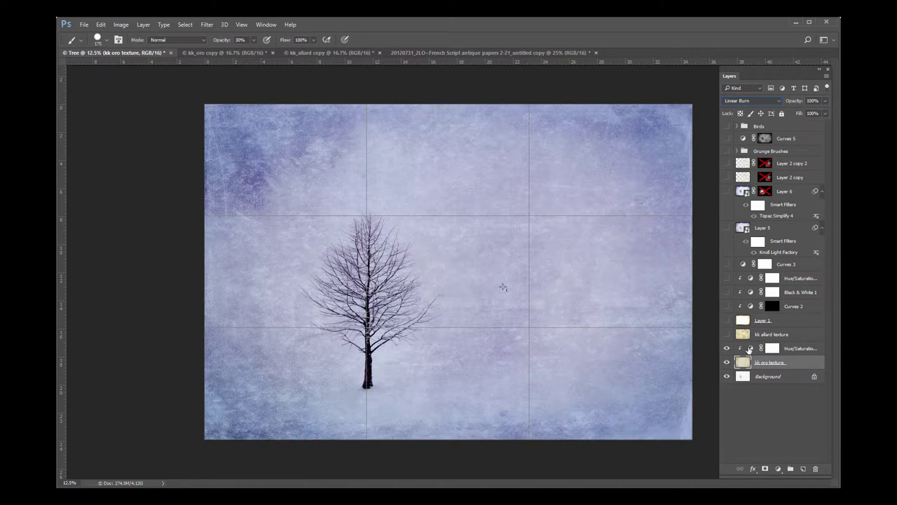
pyautogui.click(750, 348)
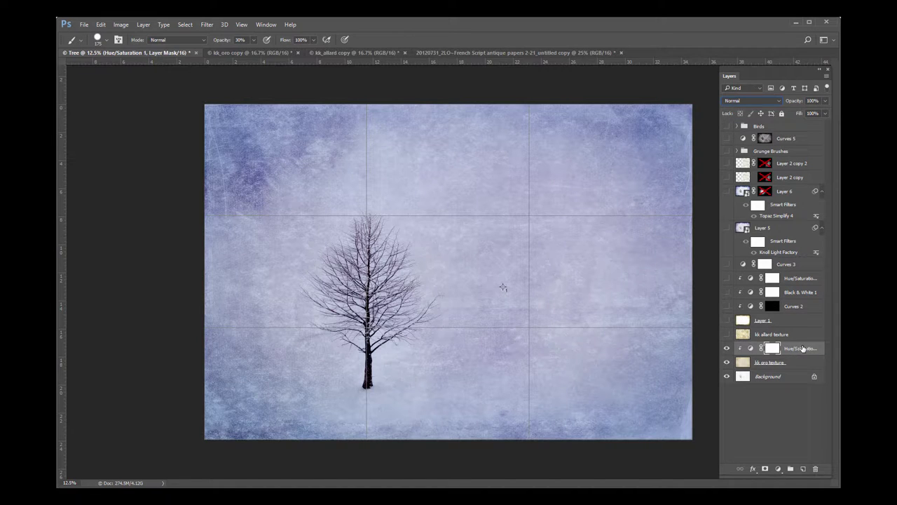
pyautogui.click(805, 337)
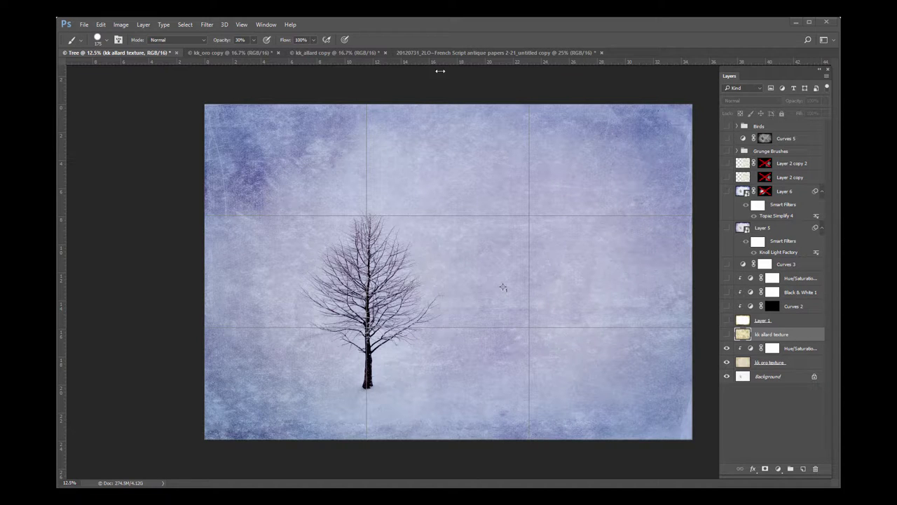
pyautogui.click(314, 52)
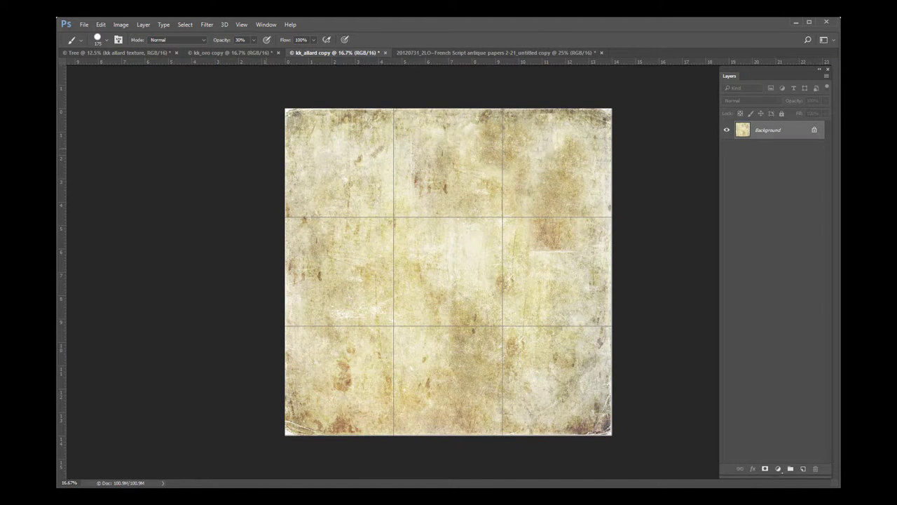
pyautogui.click(134, 52)
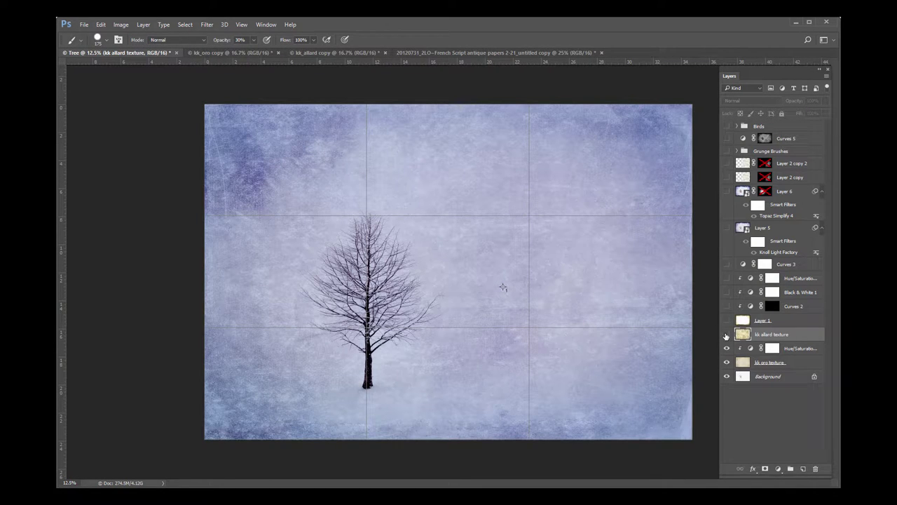
# - Make the kk allard texture layer visible in Soft Light mode at 100%
pyautogui.click(727, 334)
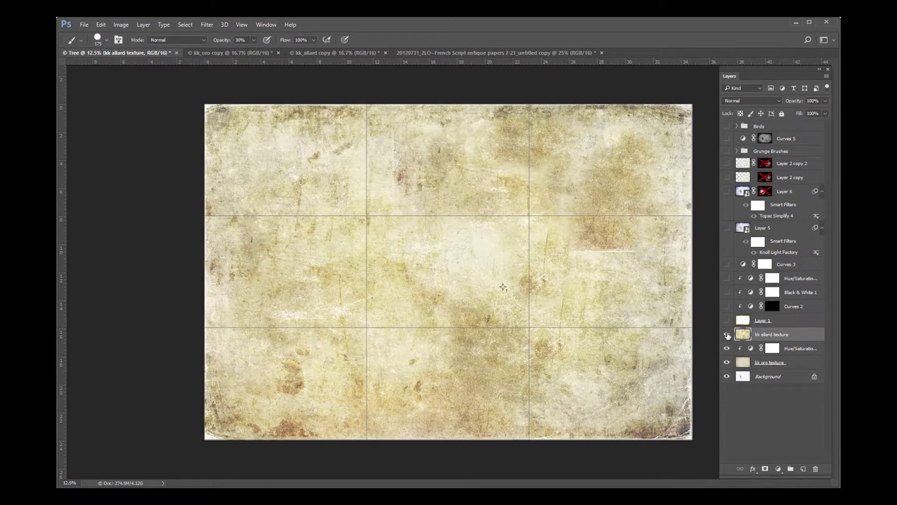
pyautogui.click(755, 104)
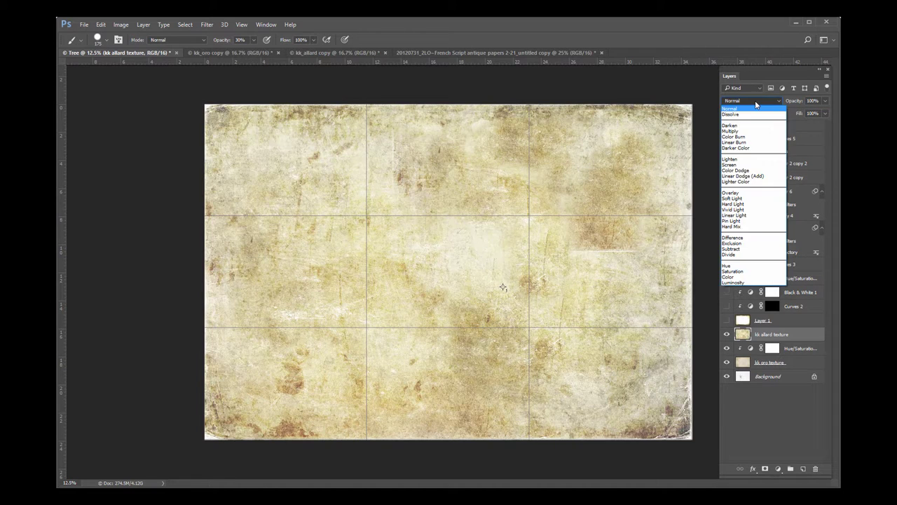
pyautogui.click(740, 200)
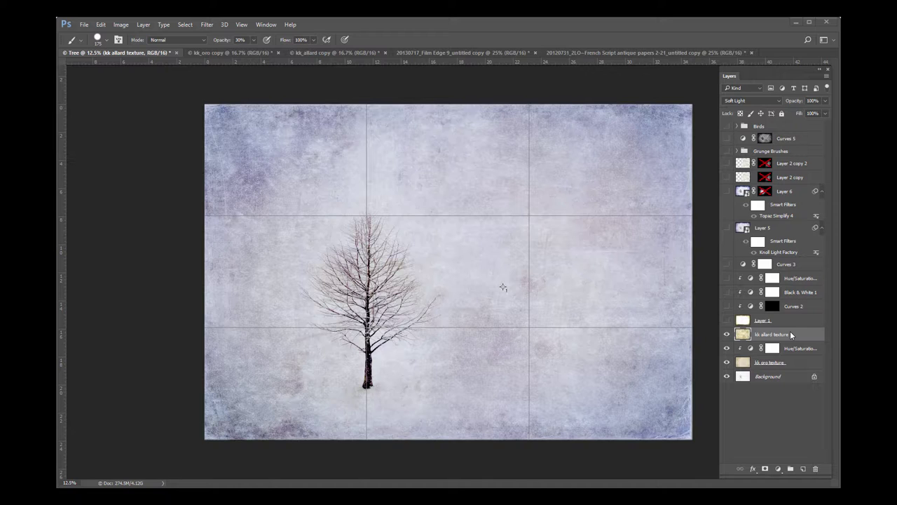
# - Check the Film Edge 9 document, then show Layer 1's film-edge frame in the Tree document
pyautogui.click(463, 51)
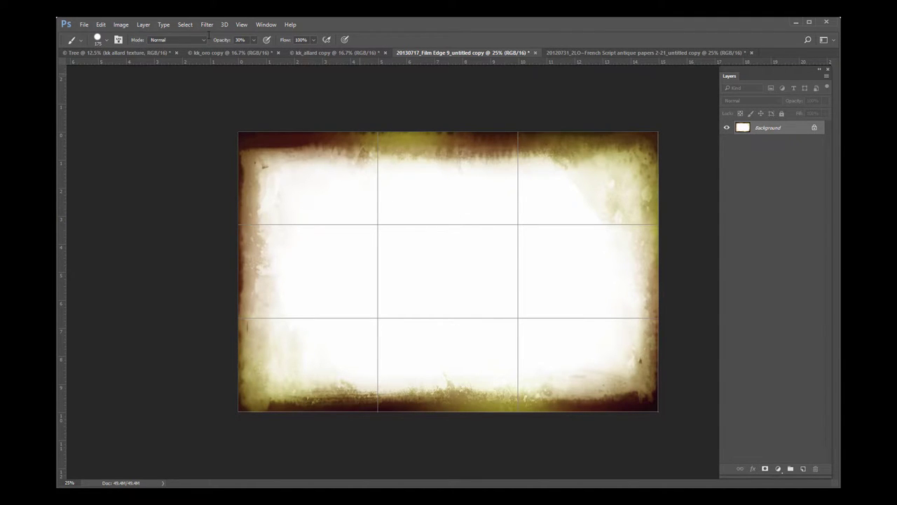
pyautogui.click(130, 52)
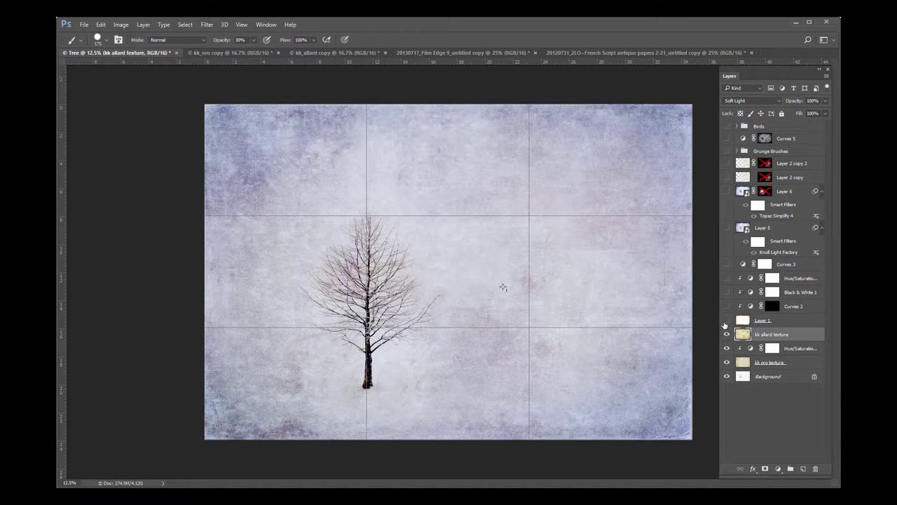
pyautogui.click(778, 321)
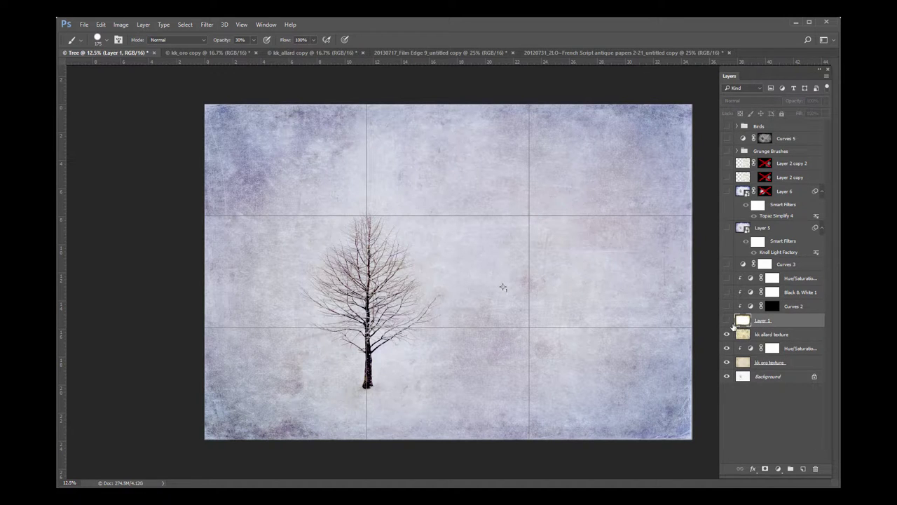
pyautogui.click(727, 321)
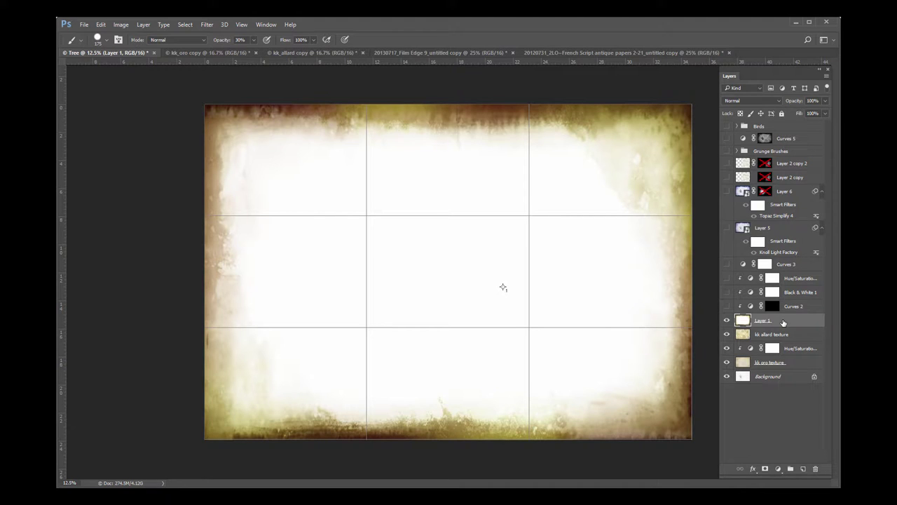
# - Set Layer 1's film-edge border to the Multiply blend mode
pyautogui.click(767, 102)
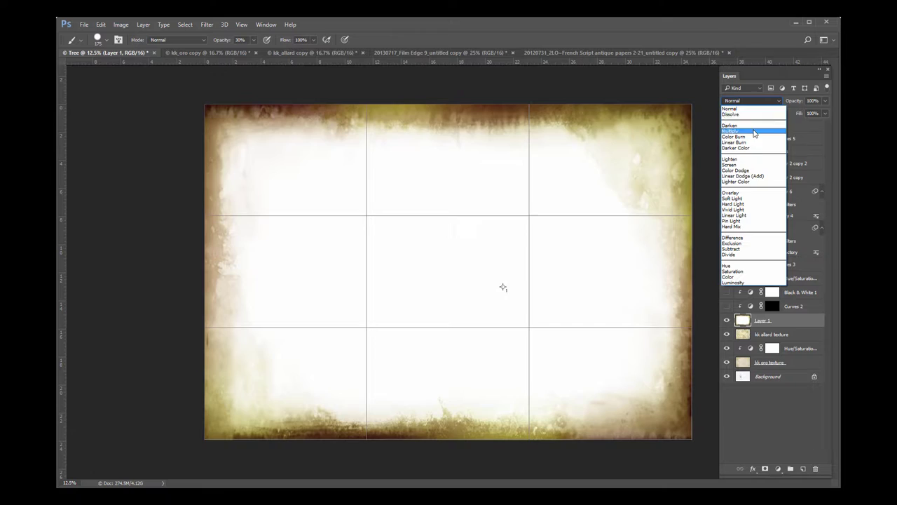
pyautogui.click(755, 131)
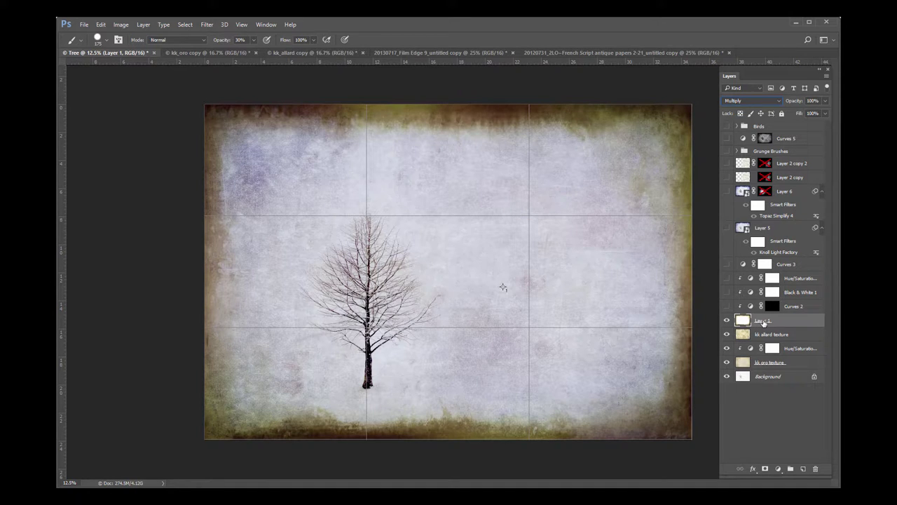
# - Show Curves 2, Black & White 1, Hue/Saturation and Curves 3, comparing Hue/Saturation off and on
pyautogui.click(726, 306)
pyautogui.click(728, 292)
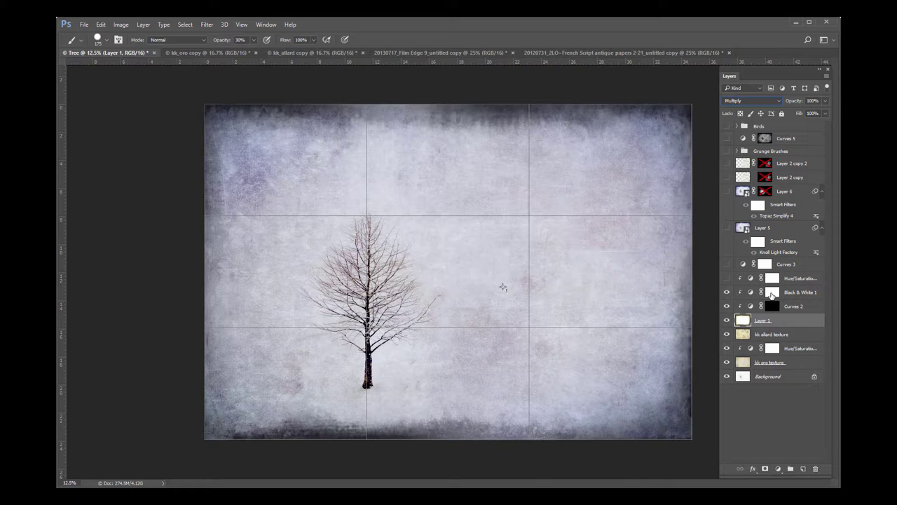
pyautogui.click(726, 280)
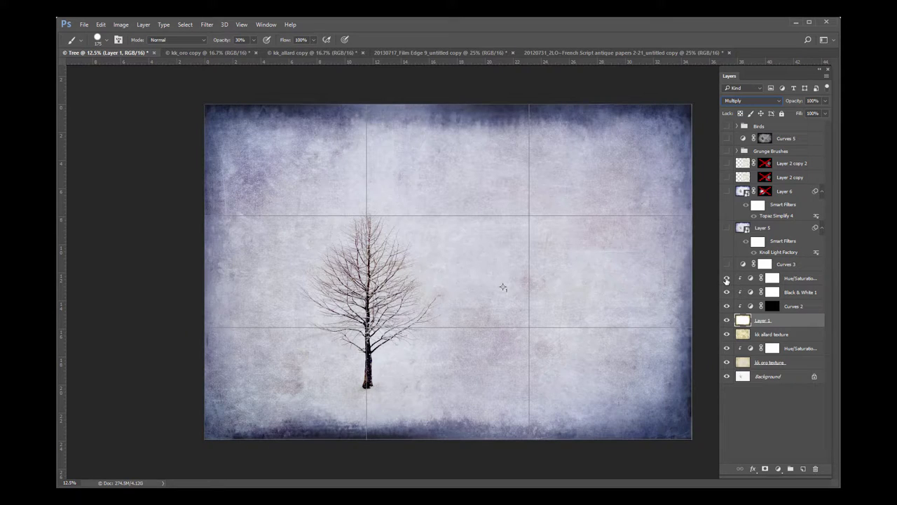
pyautogui.click(726, 280)
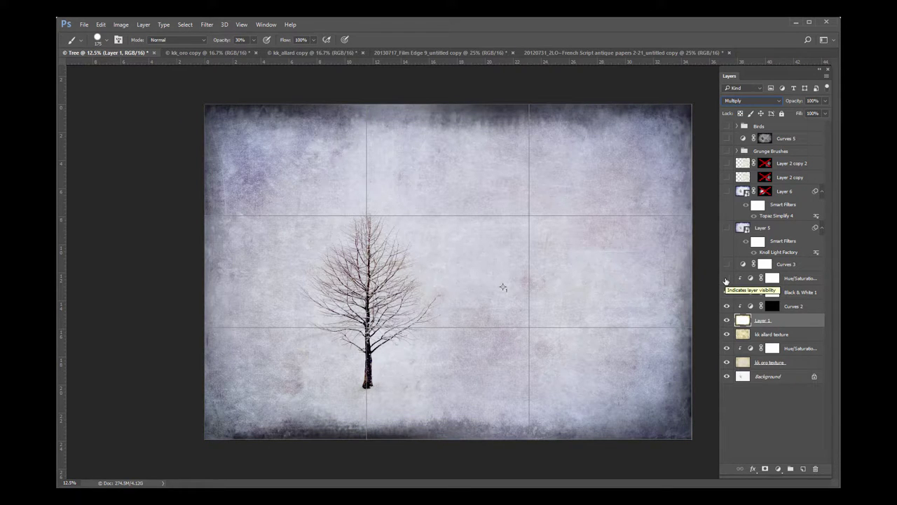
pyautogui.click(726, 280)
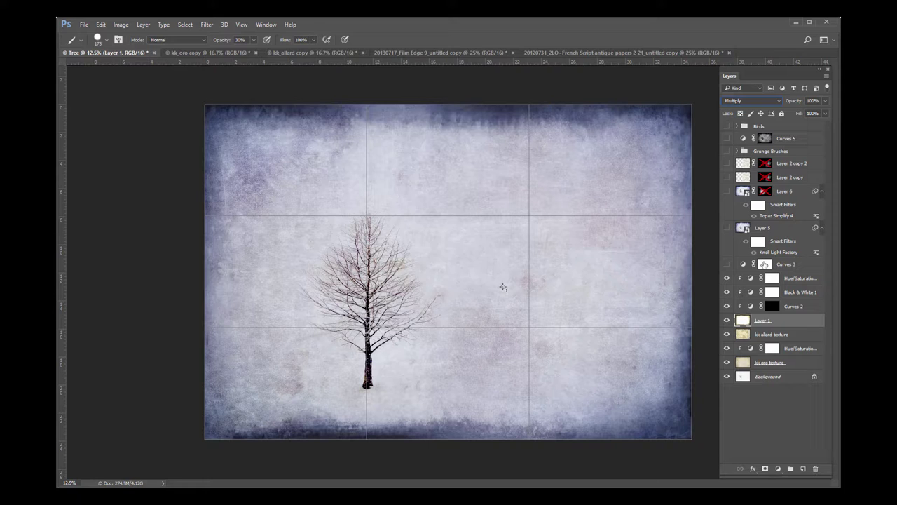
pyautogui.click(727, 267)
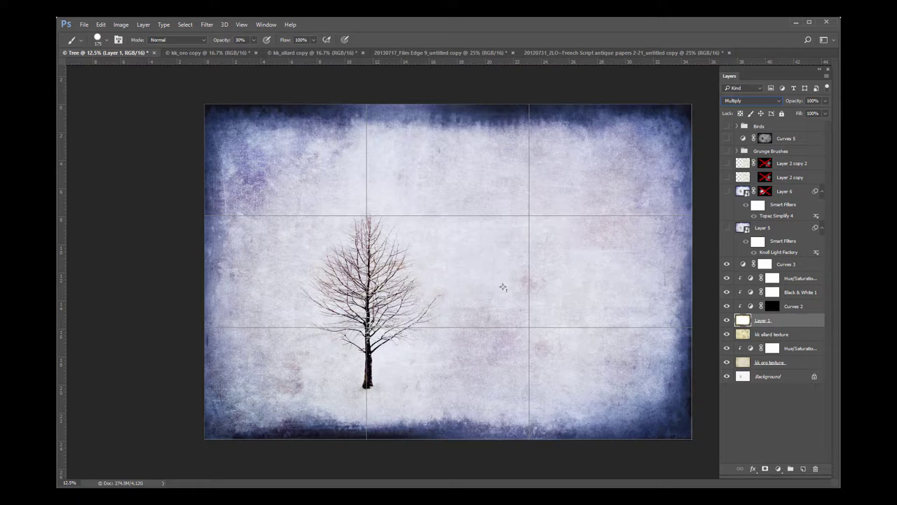
pyautogui.click(784, 191)
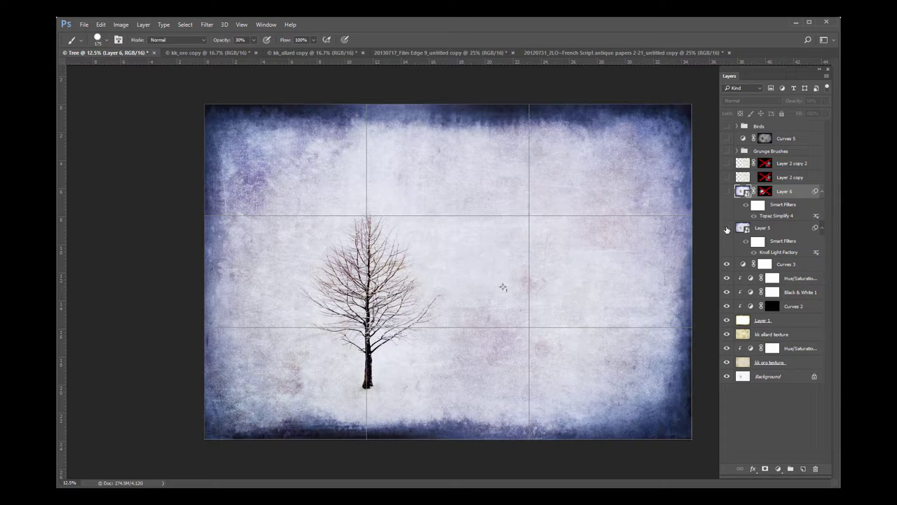
# - Show Layer 5 with its Knoll Light Factory flare
pyautogui.click(726, 229)
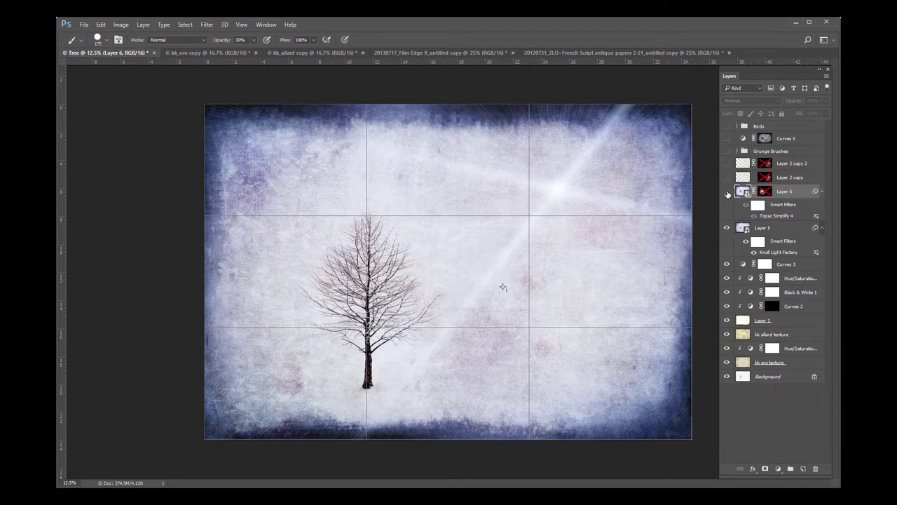
# - Show the Topaz Simplify Layer 6 and set its opacity to 58%
pyautogui.click(726, 193)
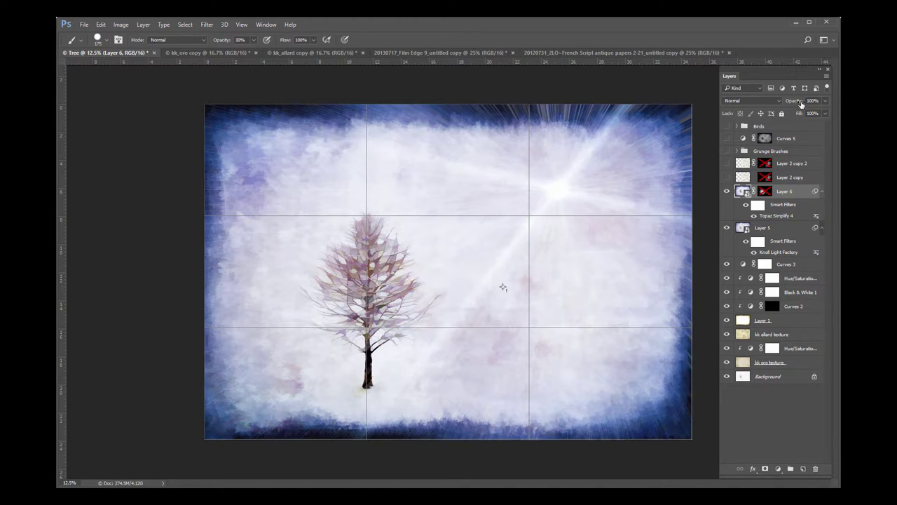
pyautogui.moveTo(801, 103); pyautogui.dragTo(786, 104)
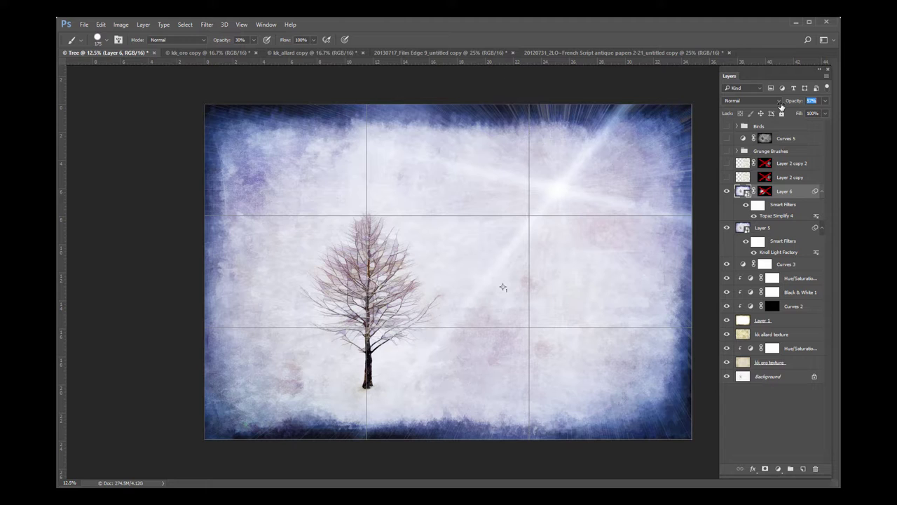
pyautogui.press('Return')
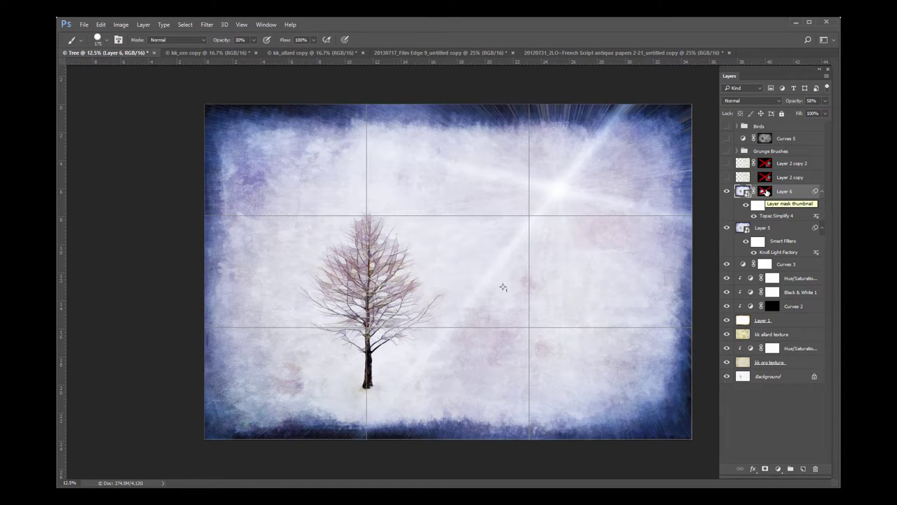
# - Enable the layer masks on Layer 6 and Layer 2 copy 2
pyautogui.rightClick(766, 192)
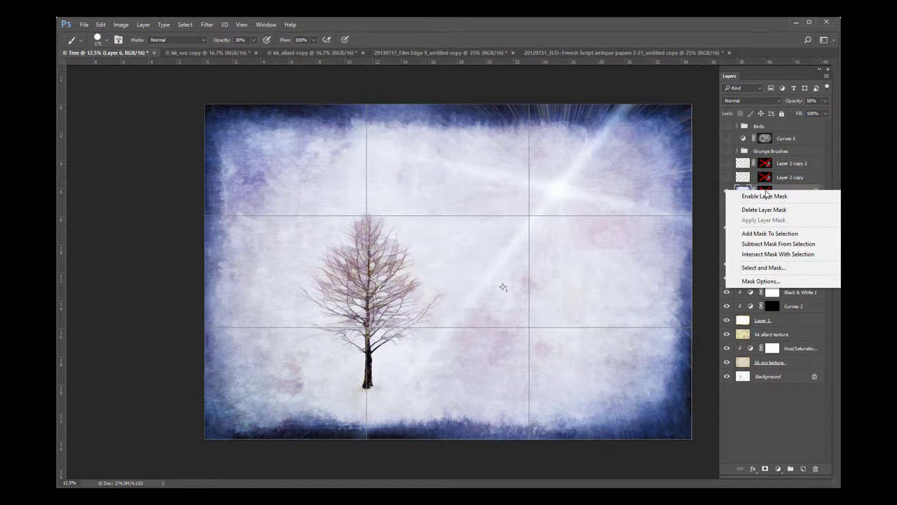
pyautogui.click(764, 197)
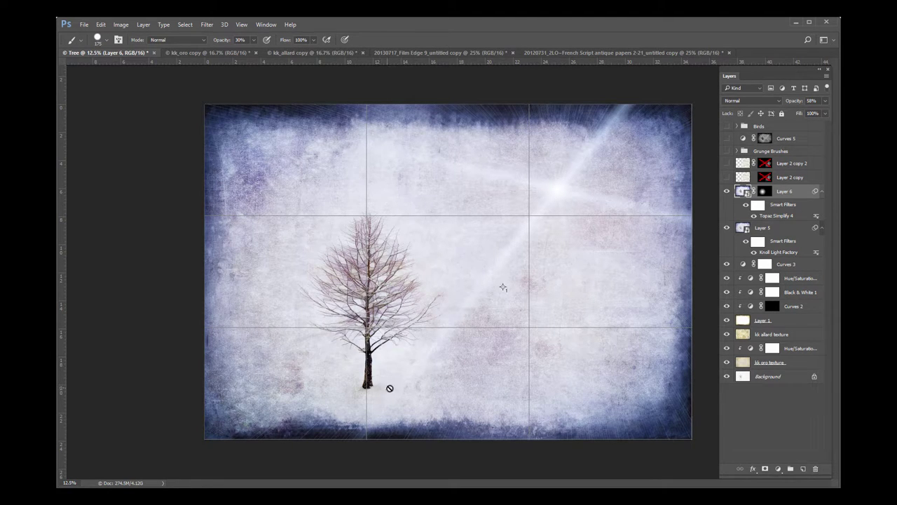
pyautogui.keyDown('shift'); pyautogui.click(764, 162); pyautogui.keyUp('shift')
# - Glance at the French Script antique papers document, then return to the Tree composition
pyautogui.click(573, 51)
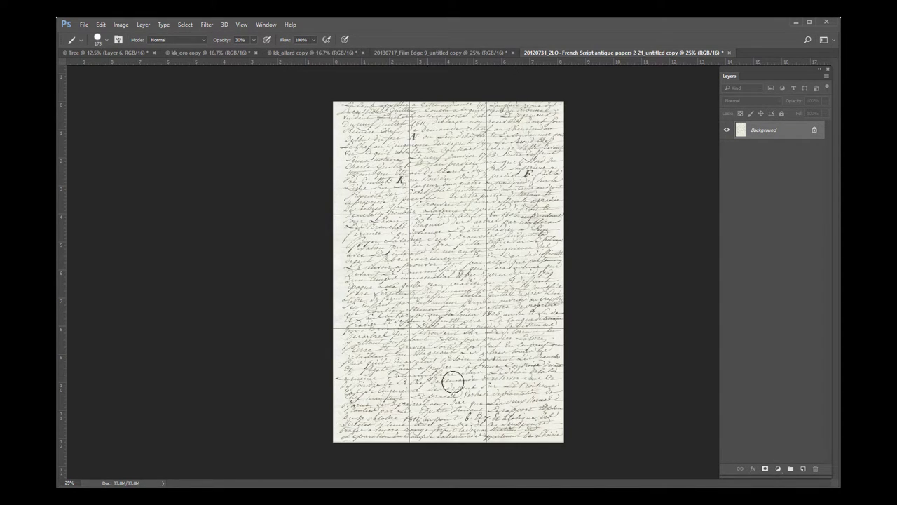
pyautogui.click(126, 53)
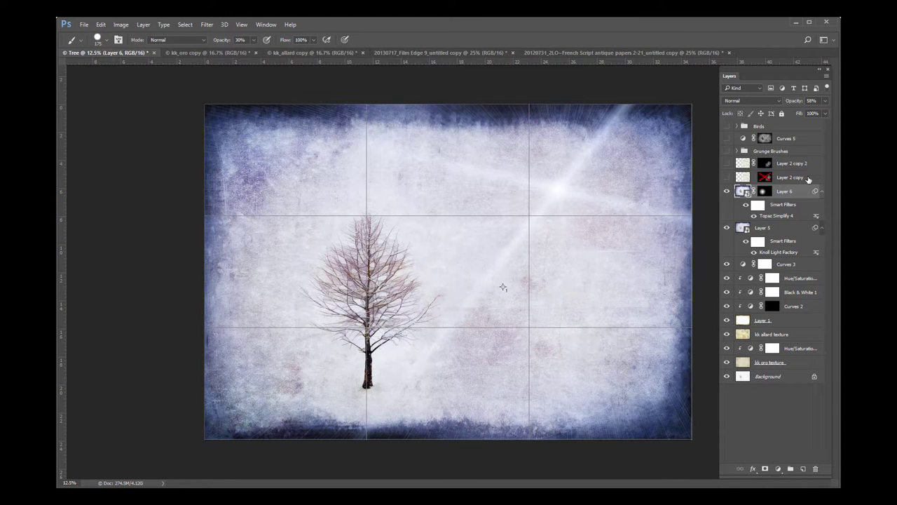
# - Show Layer 2 copy, set its blend mode to Multiply, and disable its mask to reveal all script
pyautogui.click(808, 179)
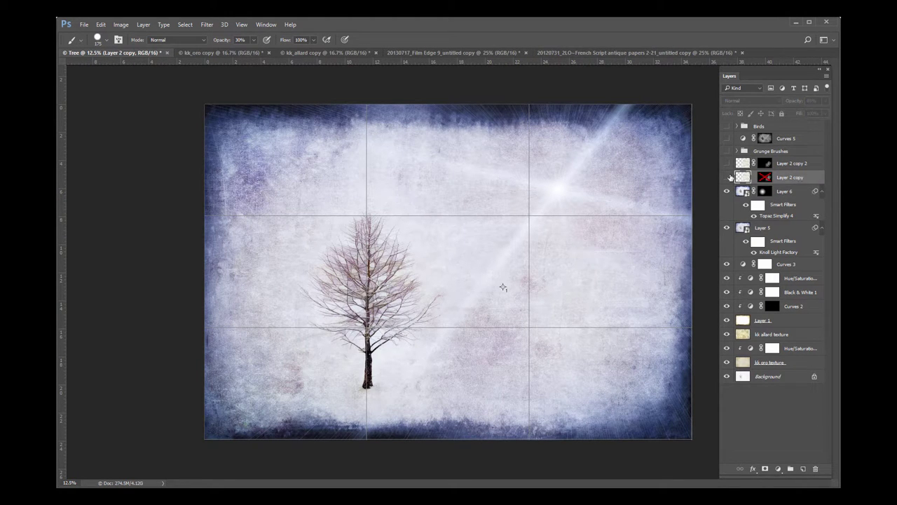
pyautogui.click(726, 178)
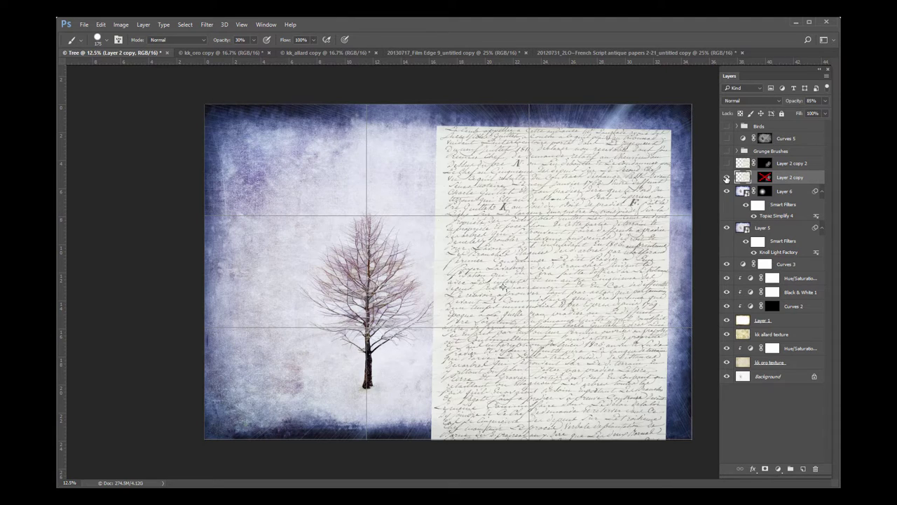
pyautogui.click(735, 103)
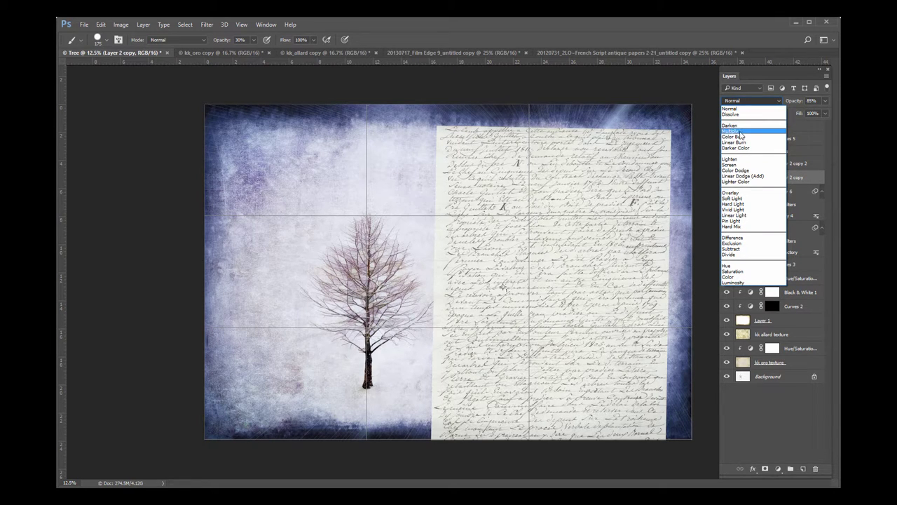
pyautogui.click(741, 132)
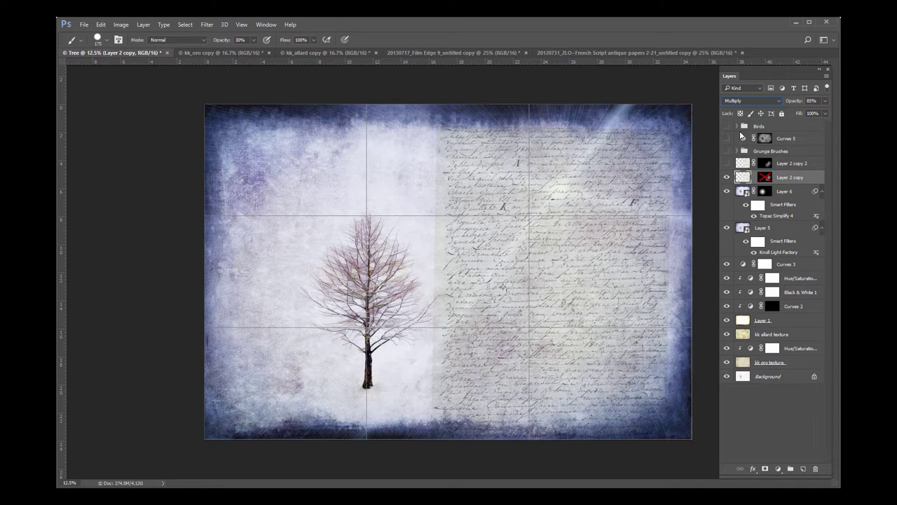
pyautogui.keyDown('shift'); pyautogui.click(764, 178); pyautogui.keyUp('shift')
# - Re-enable the Layer 2 copy mask and make Layer 2 copy 2 visible
pyautogui.click(765, 177)
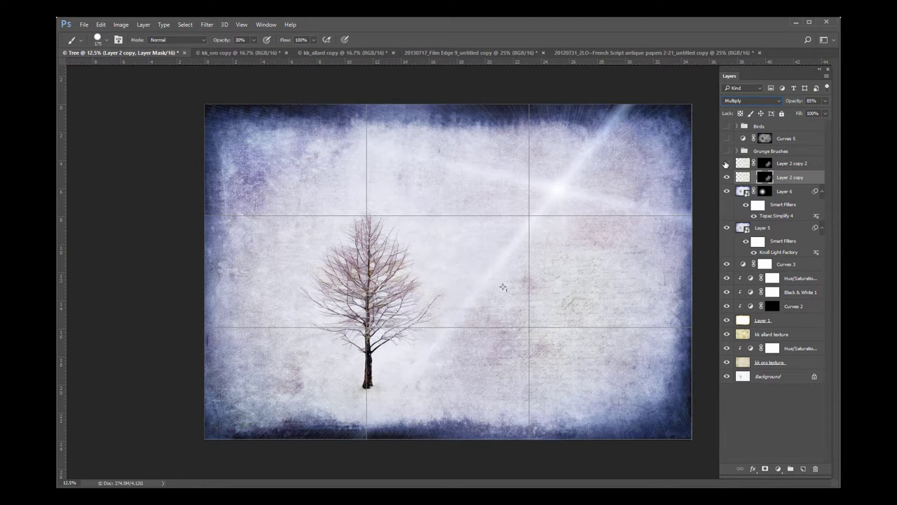
pyautogui.click(727, 164)
# - Turn on the Grunge Brushes group, compare it on and off, and leave it visible and collapsed
pyautogui.click(736, 152)
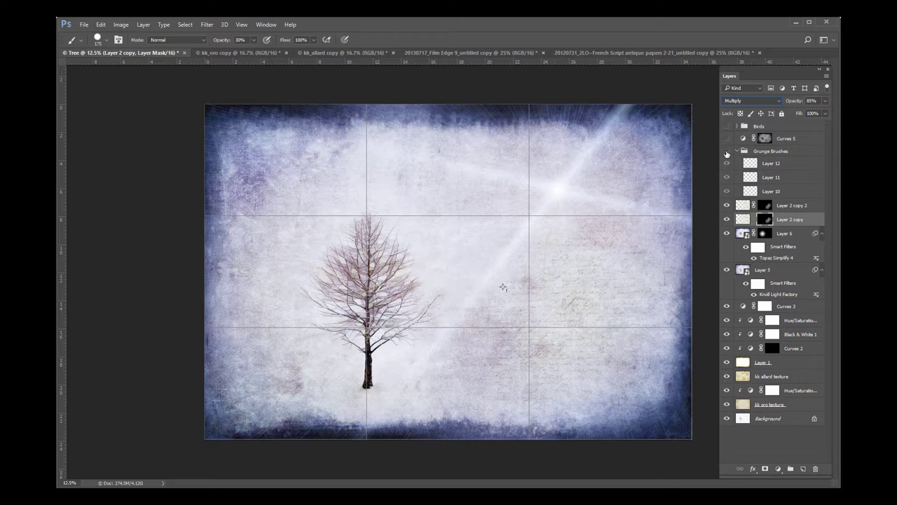
pyautogui.click(726, 151)
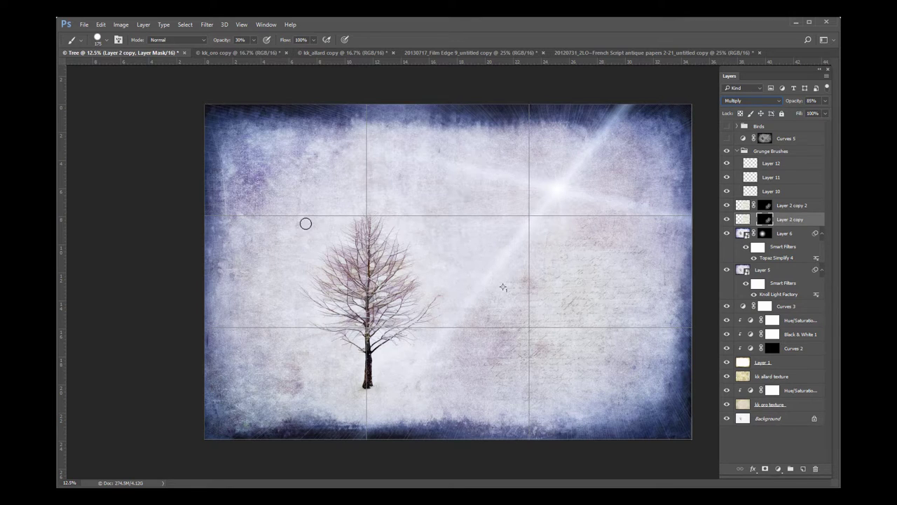
pyautogui.click(728, 152)
pyautogui.click(727, 153)
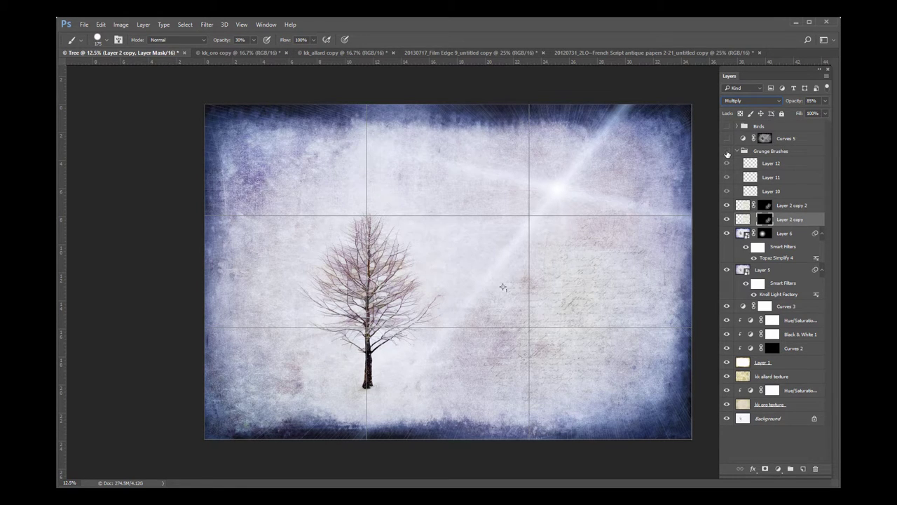
pyautogui.click(727, 152)
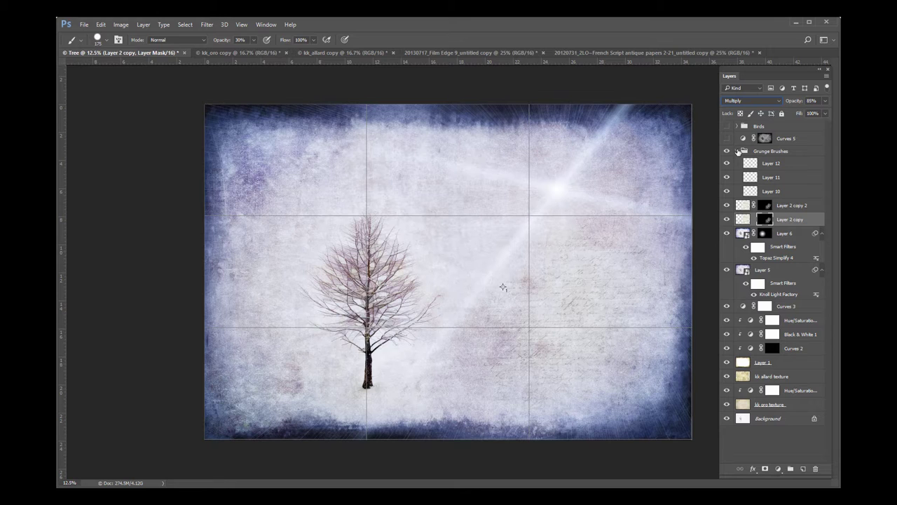
pyautogui.click(738, 150)
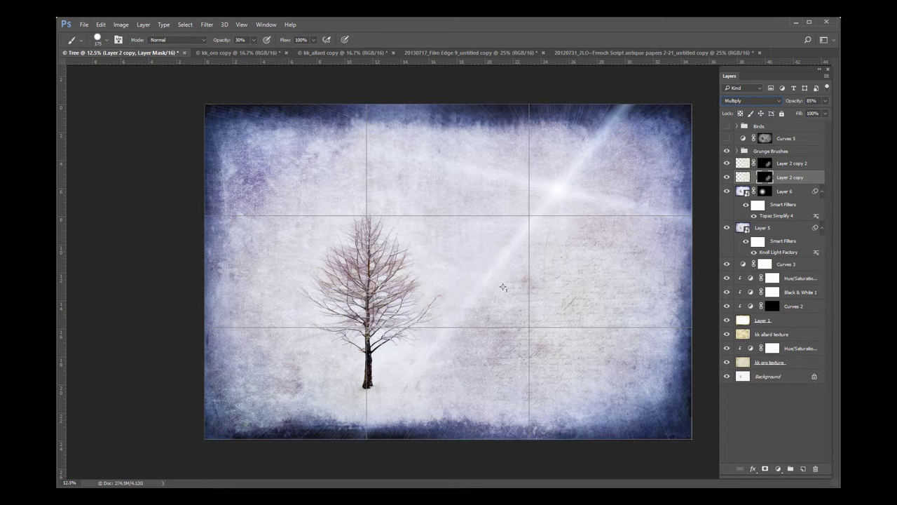
pyautogui.click(782, 140)
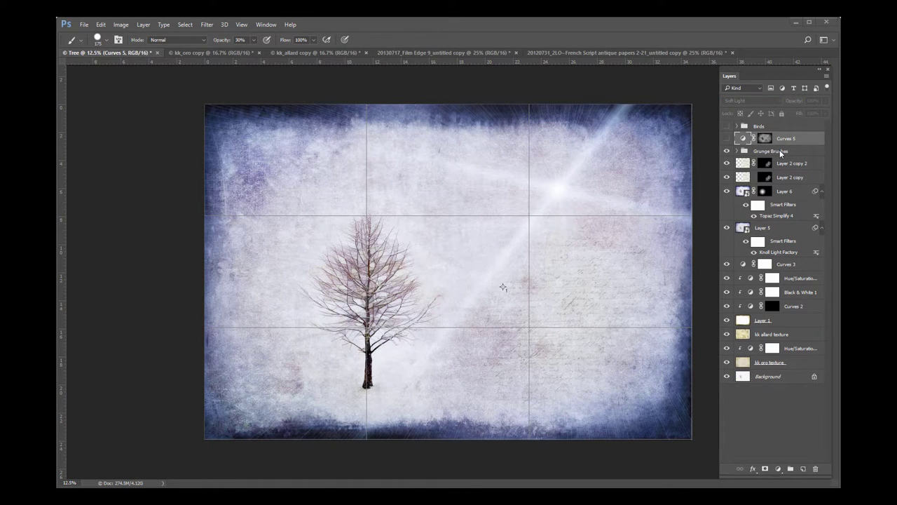
# - Make the Curves 5 Soft Light adjustment visible to deepen the blue vignette
pyautogui.click(727, 138)
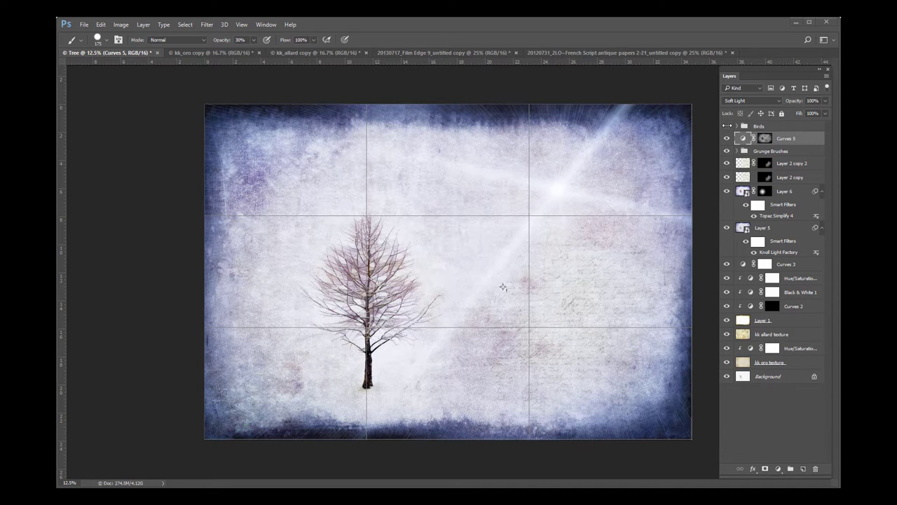
# - Show the Birds group, expand it, and hide its individual flock layers
pyautogui.click(727, 125)
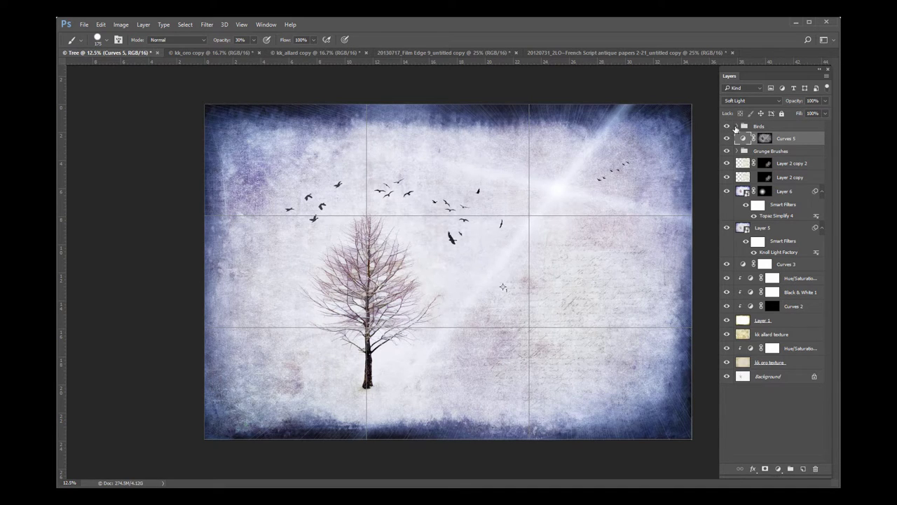
pyautogui.click(735, 126)
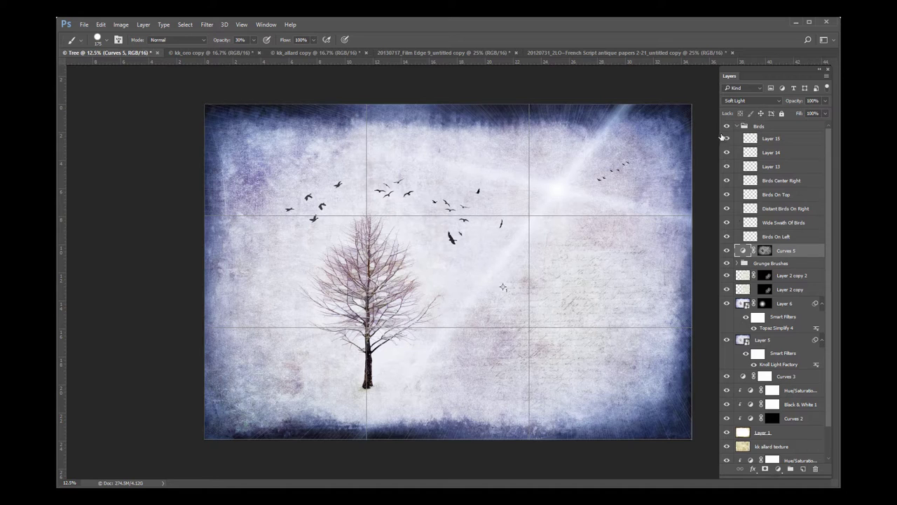
pyautogui.moveTo(726, 138); pyautogui.dragTo(727, 238)
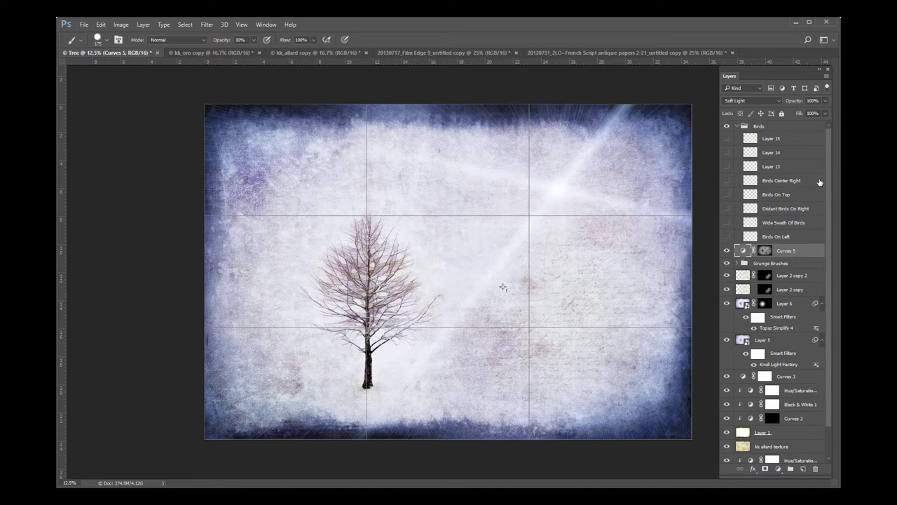
# - Turn each flock back on: Birds On Left, Wide Swath, Distant Right, On Top, Center Right, Layers 13–15
pyautogui.click(726, 237)
pyautogui.click(726, 223)
pyautogui.click(726, 209)
pyautogui.click(726, 195)
pyautogui.click(727, 180)
pyautogui.click(727, 166)
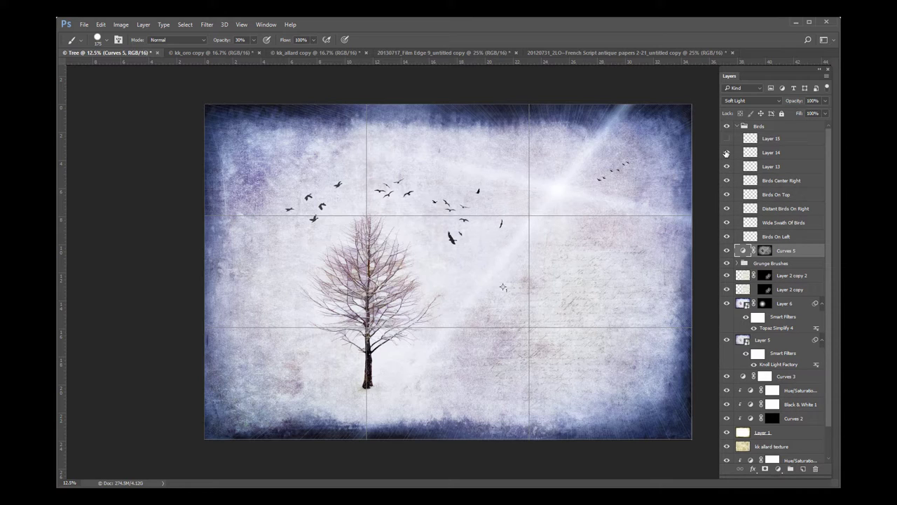
pyautogui.click(726, 152)
pyautogui.click(726, 139)
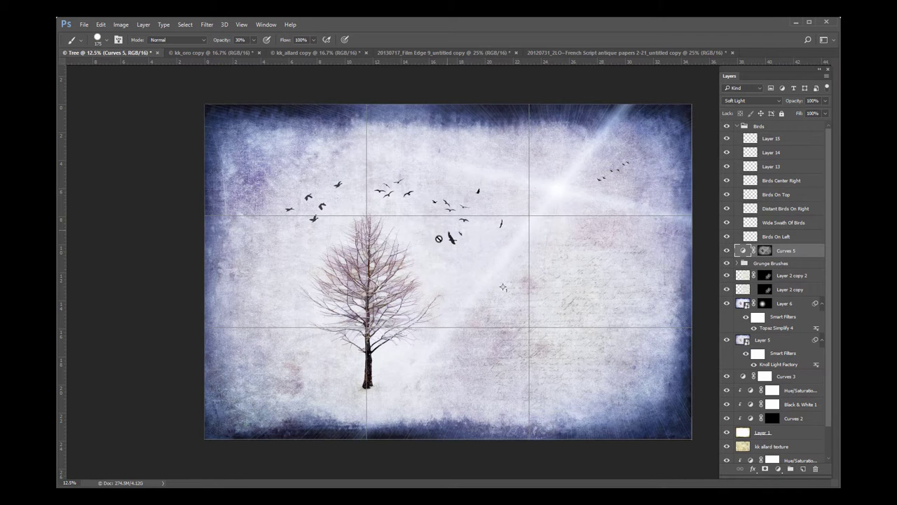